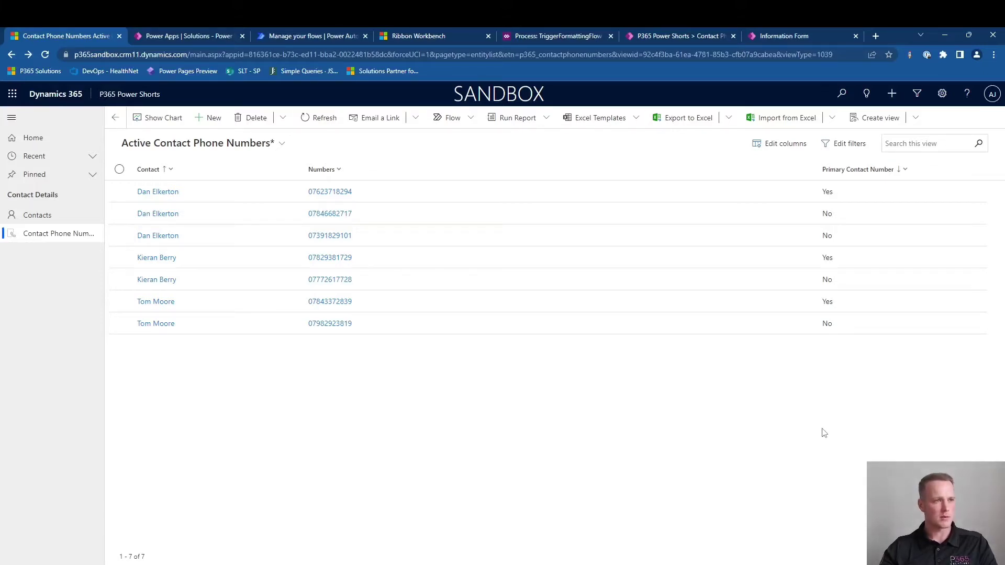
# Open the third record in Active Contact Phone Numbers
pyautogui.click(394, 236)
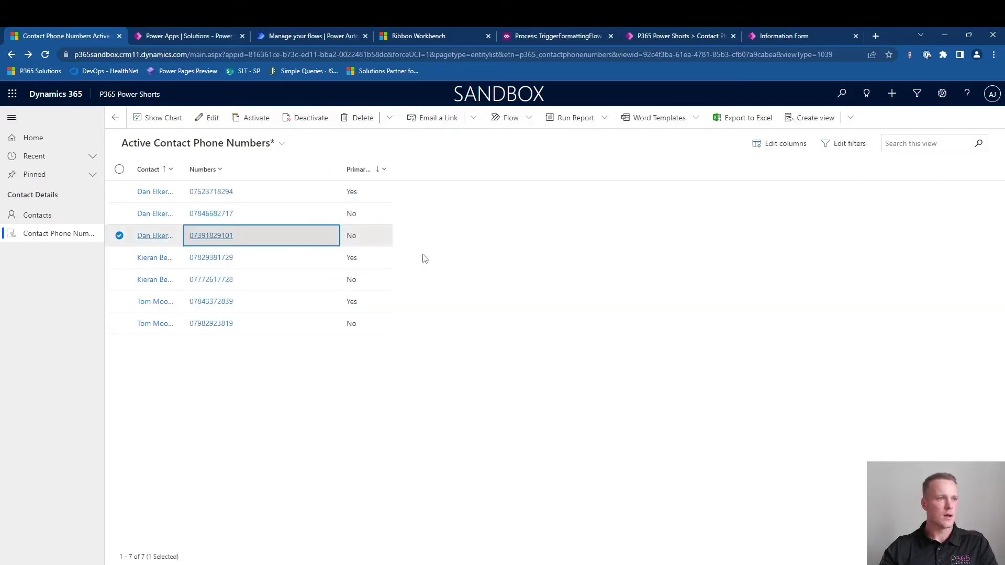
pyautogui.click(315, 244)
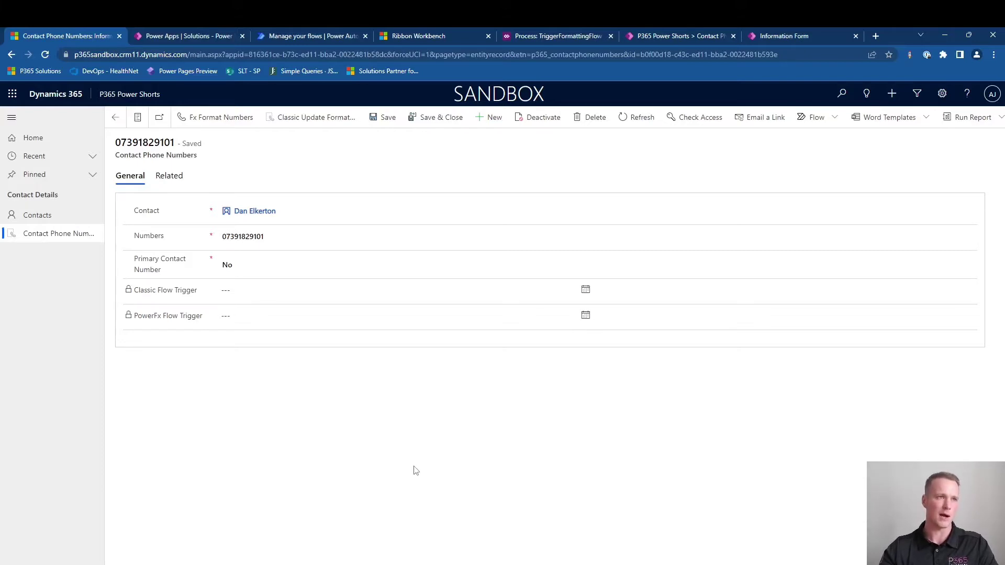
# Check the Update Number Formatting trigger's advanced options, then view the Contact Phone Numbers columns
pyautogui.click(353, 29)
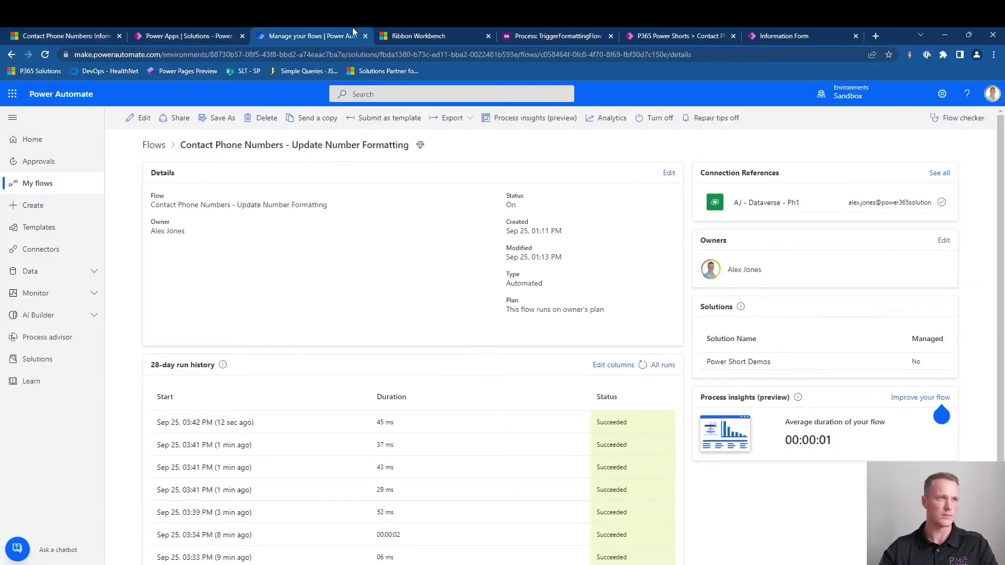
pyautogui.click(143, 118)
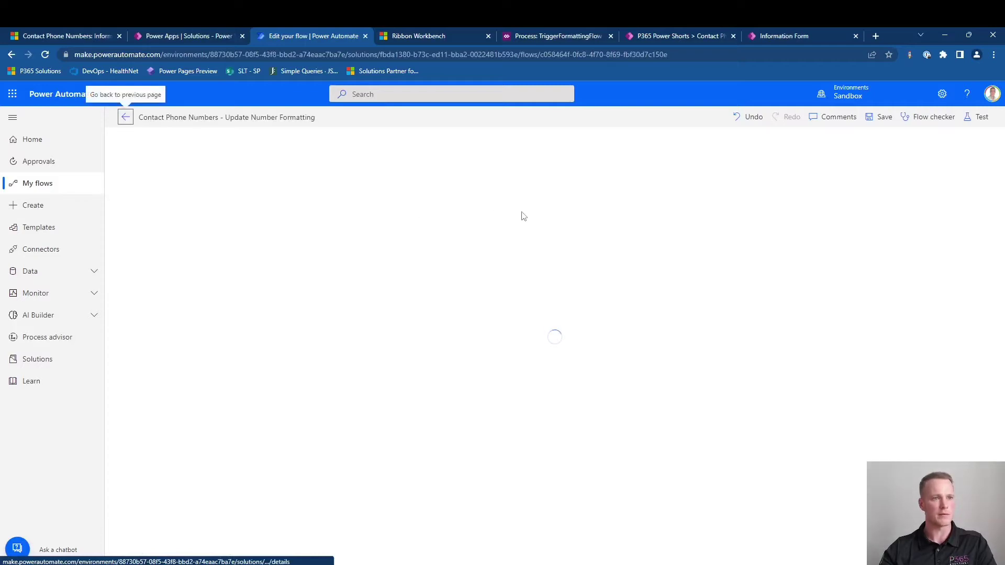
pyautogui.click(579, 152)
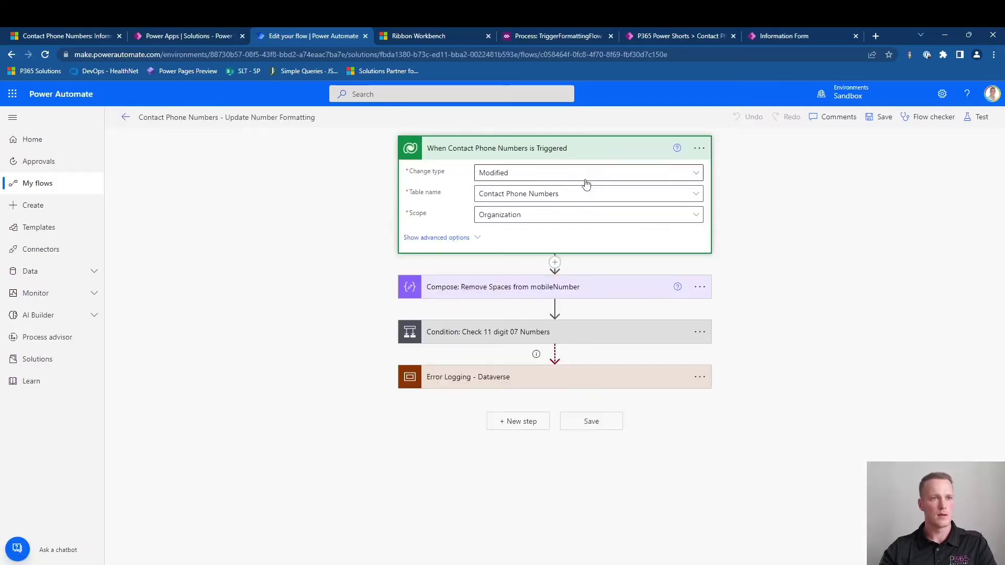
pyautogui.click(478, 238)
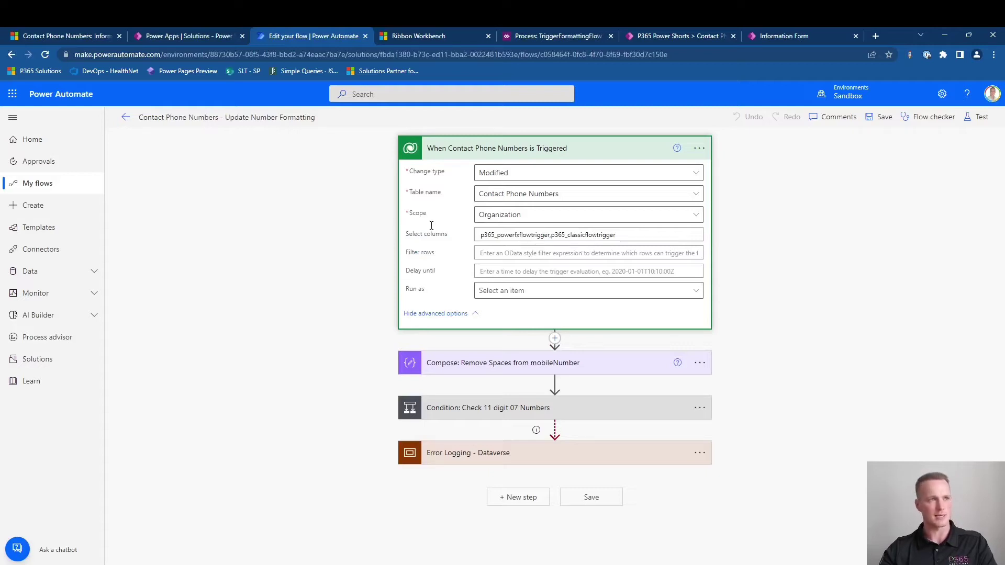
pyautogui.click(177, 35)
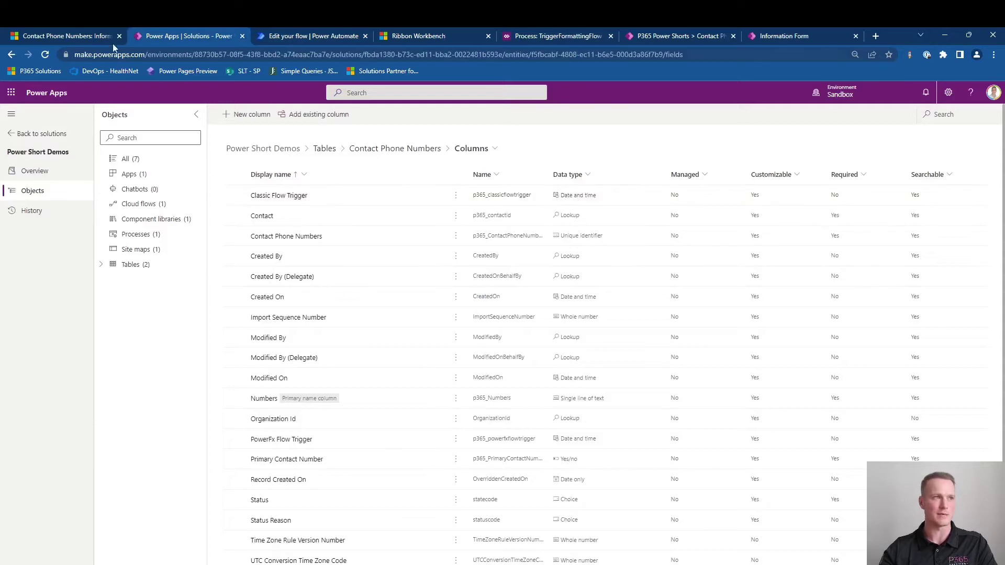
# Run and confirm Classic Update Formatting on the phone number record, stamping 9/25/2022 2:44 PM
pyautogui.click(98, 36)
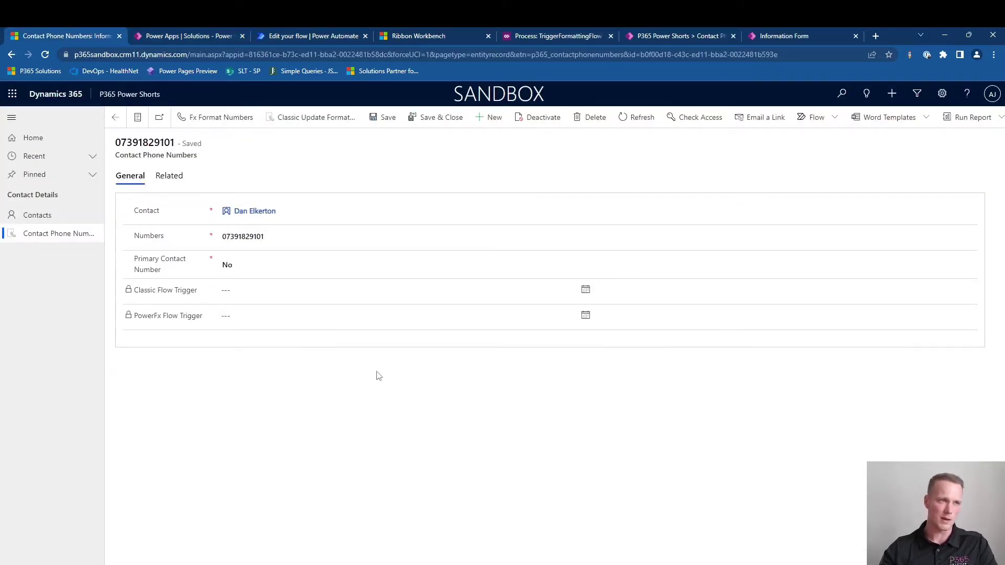
pyautogui.click(316, 122)
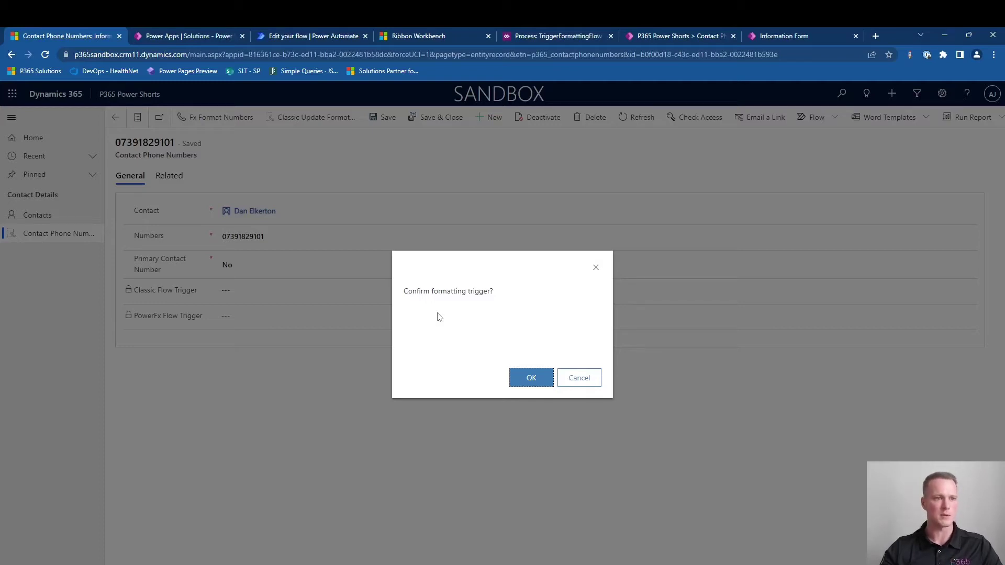
pyautogui.click(540, 378)
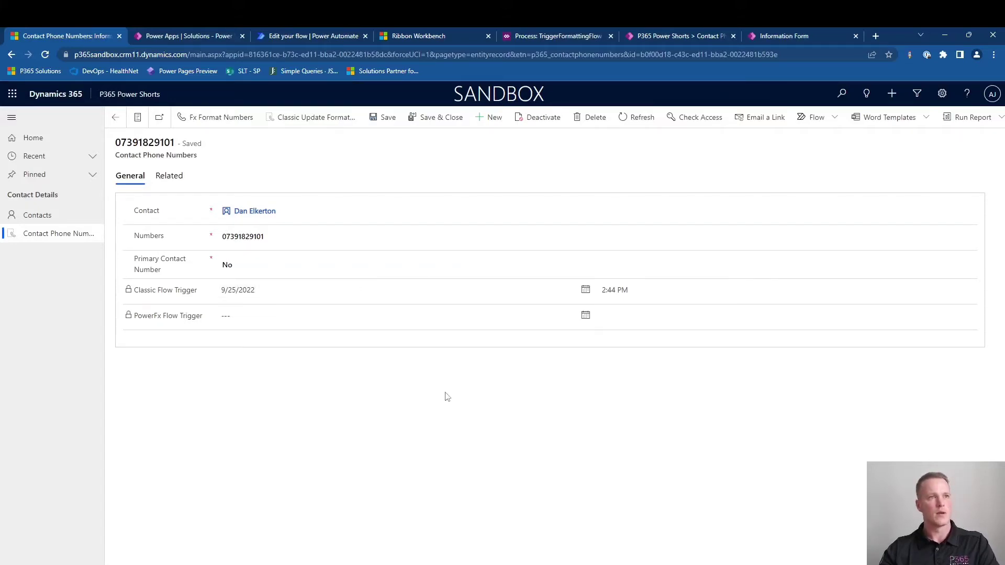
pyautogui.click(453, 32)
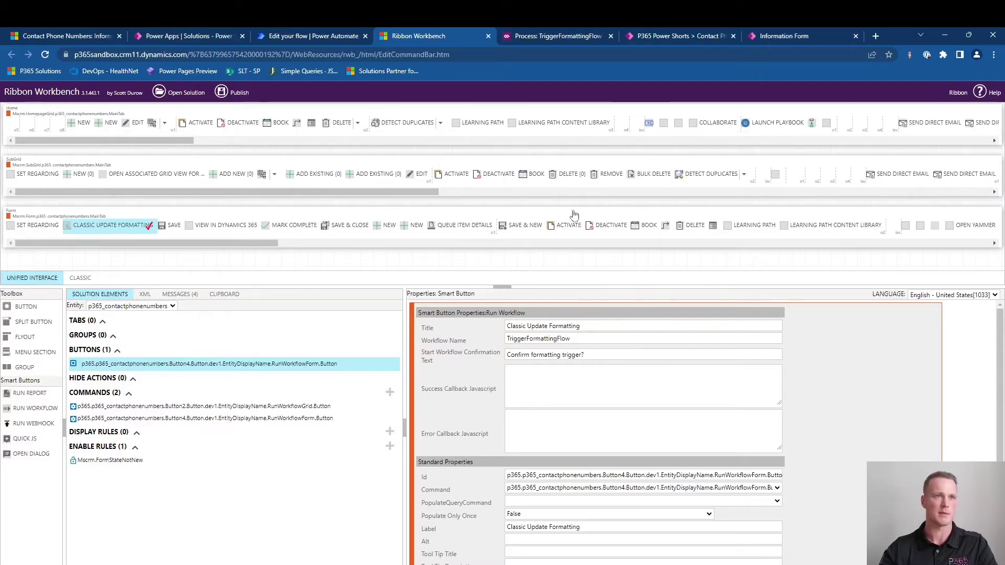
# Inspect the TriggerFormattingFlow update step that sets Classic Flow Trigger to Modified On
pyautogui.click(552, 41)
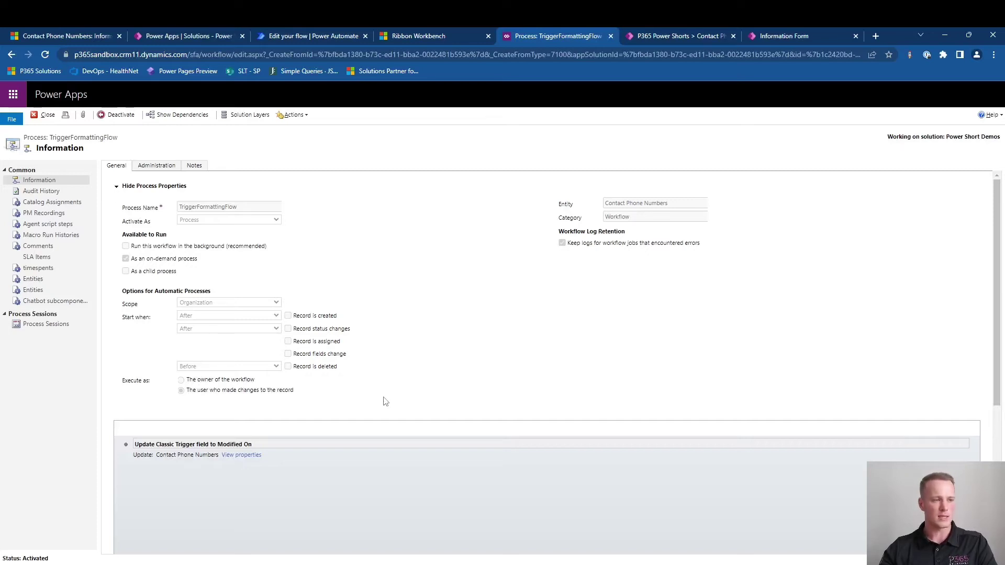
pyautogui.click(246, 455)
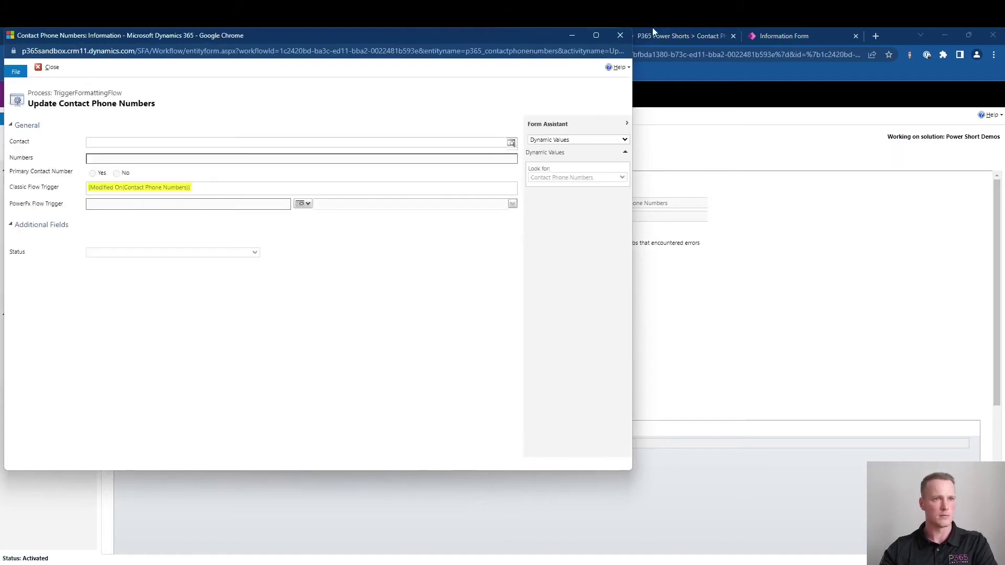
pyautogui.click(620, 35)
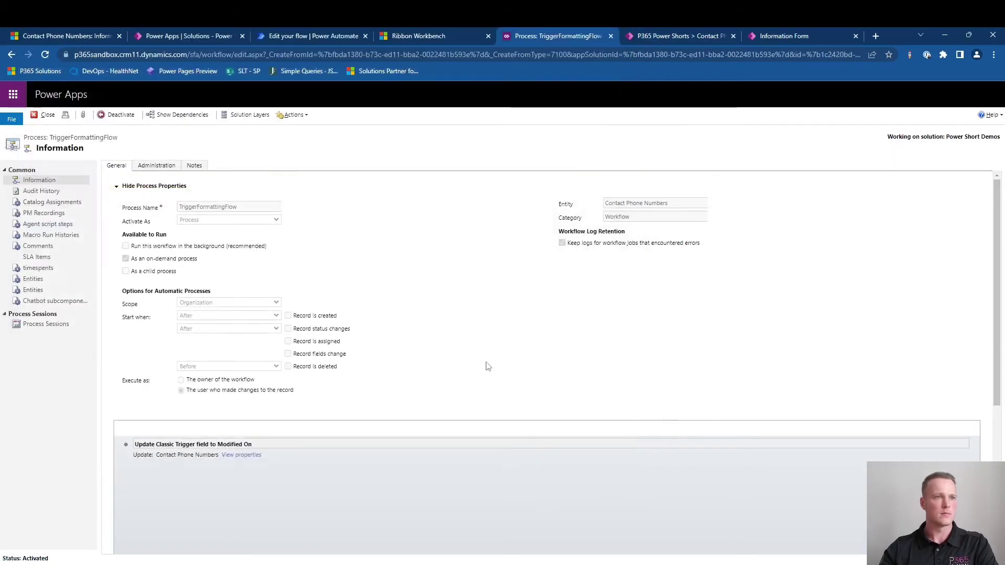
pyautogui.click(99, 34)
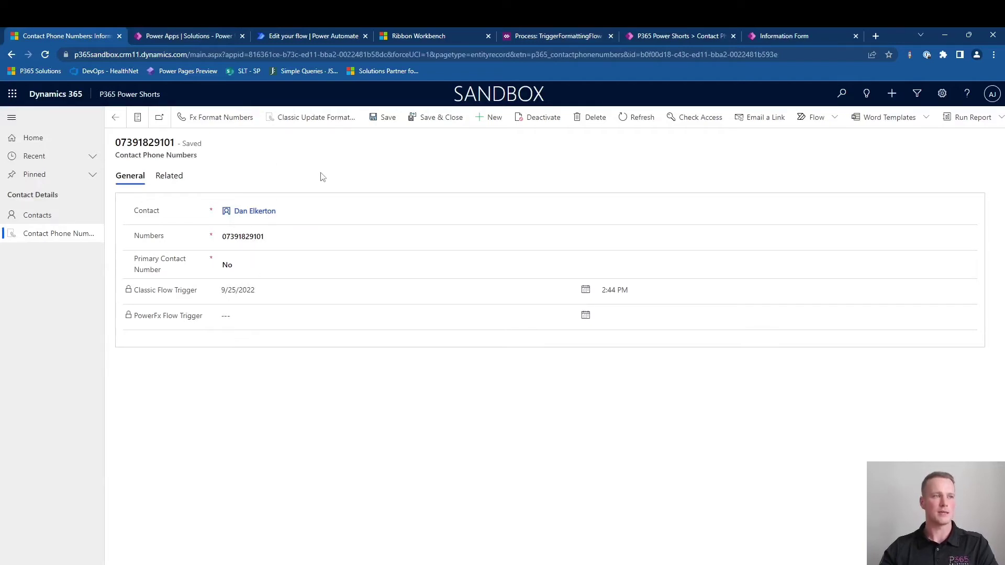
# Leave the Power Automate flow editor without saving changes
pyautogui.click(315, 37)
pyautogui.click(125, 118)
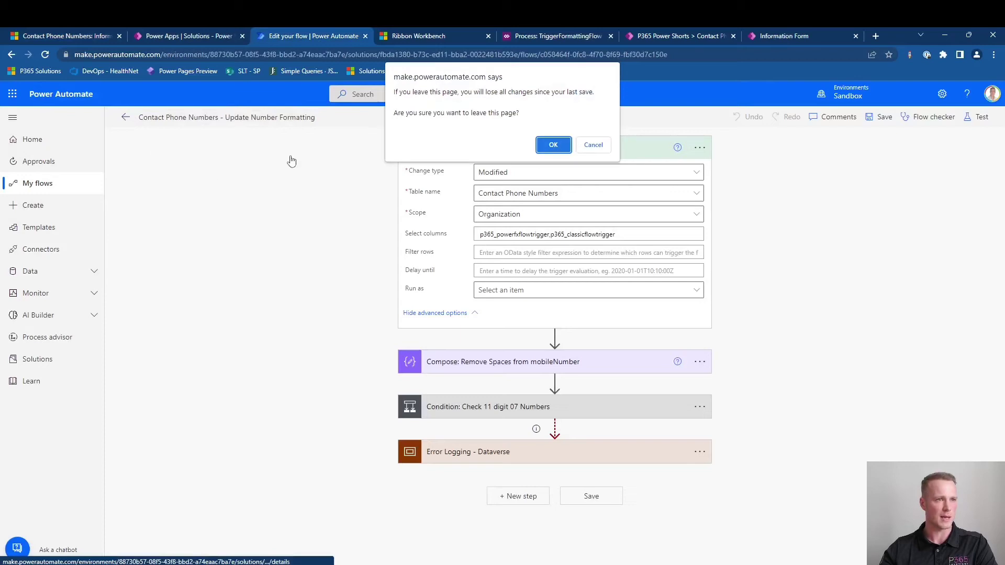
pyautogui.click(553, 145)
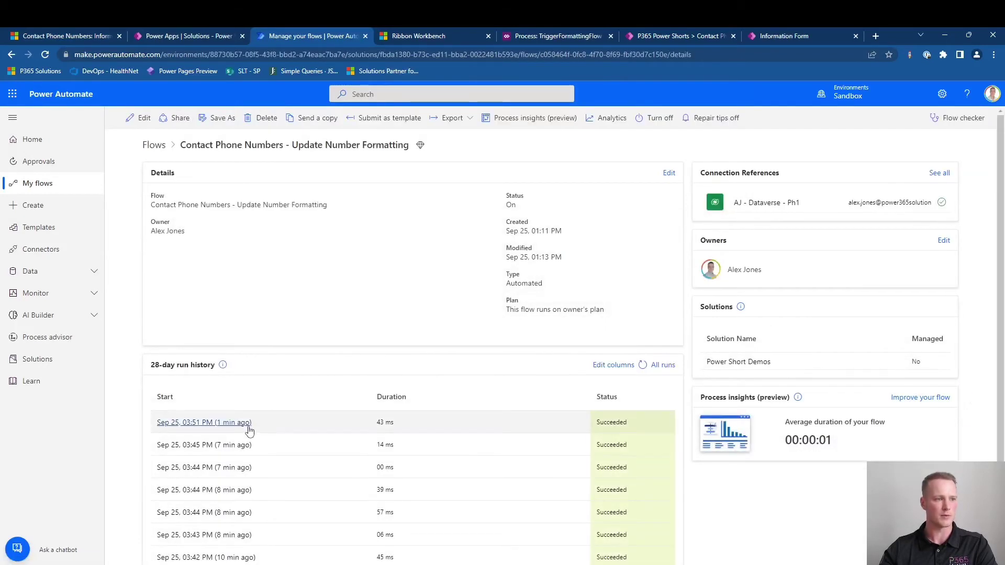
# Refresh the record to see the +44 number, then save and close it
pyautogui.click(105, 36)
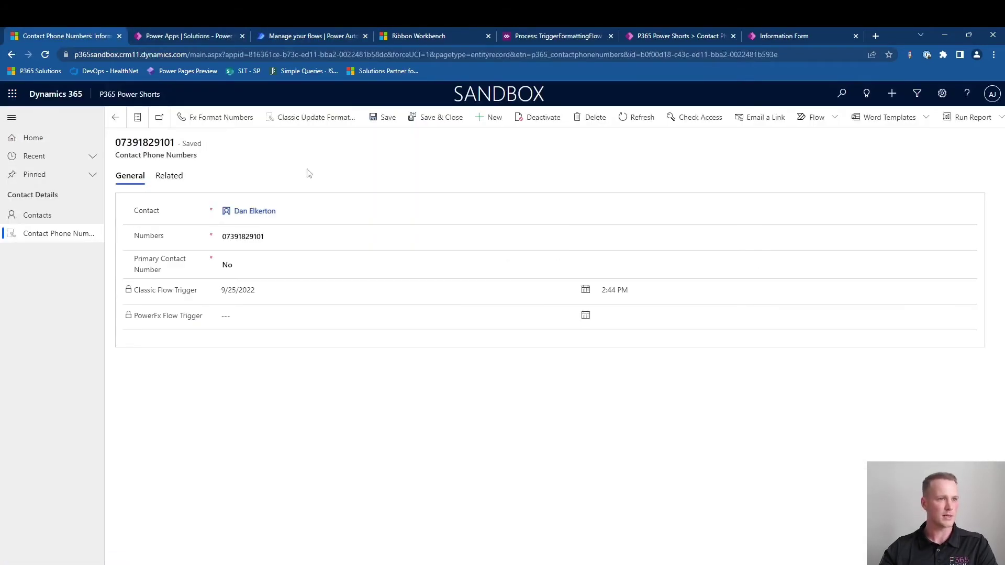
pyautogui.click(642, 116)
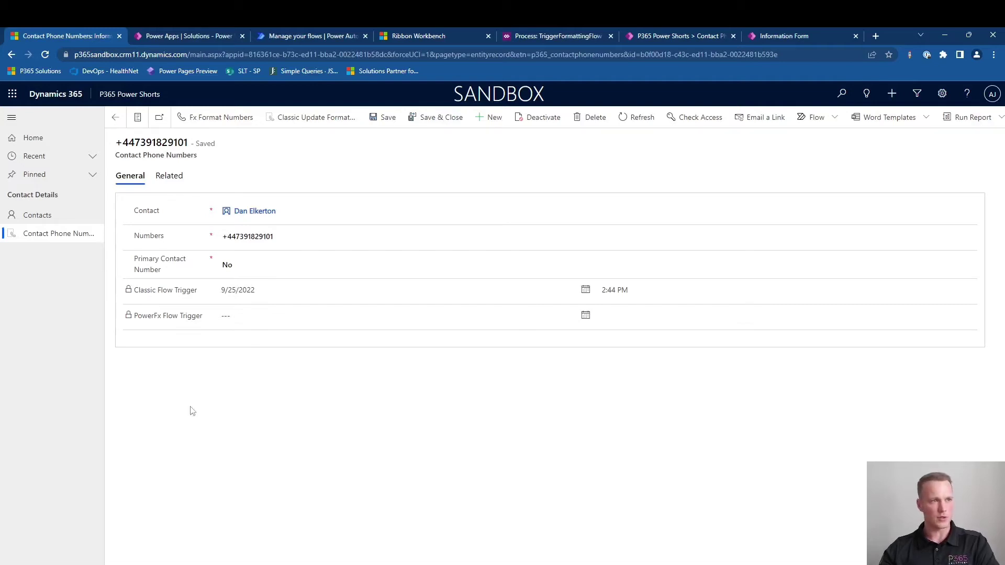
pyautogui.click(439, 117)
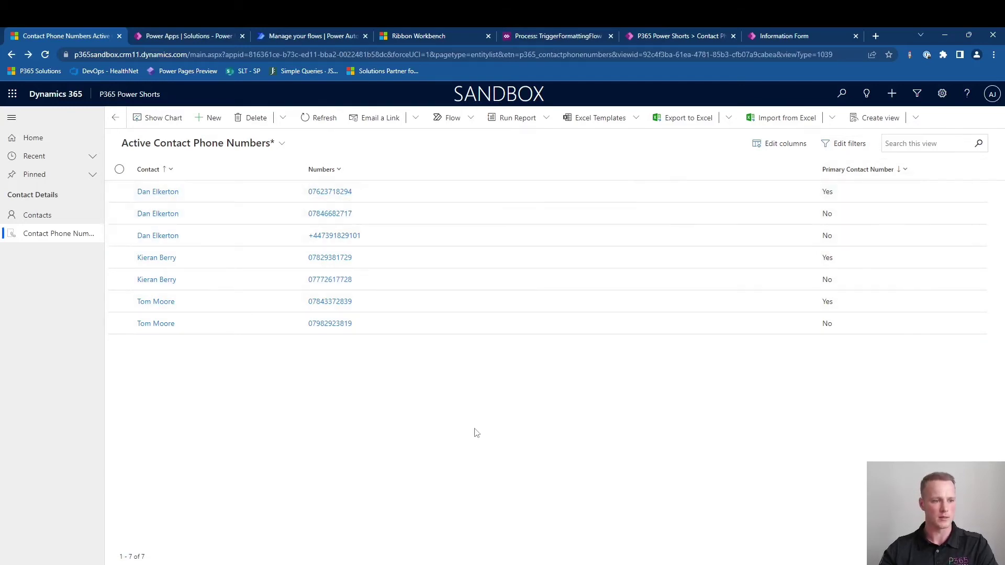
# Validate the FetchXML query and run TriggerFormattingRow on all 3 primary numbers, 0 errors
pyautogui.hotkey('alt', 'Tab')
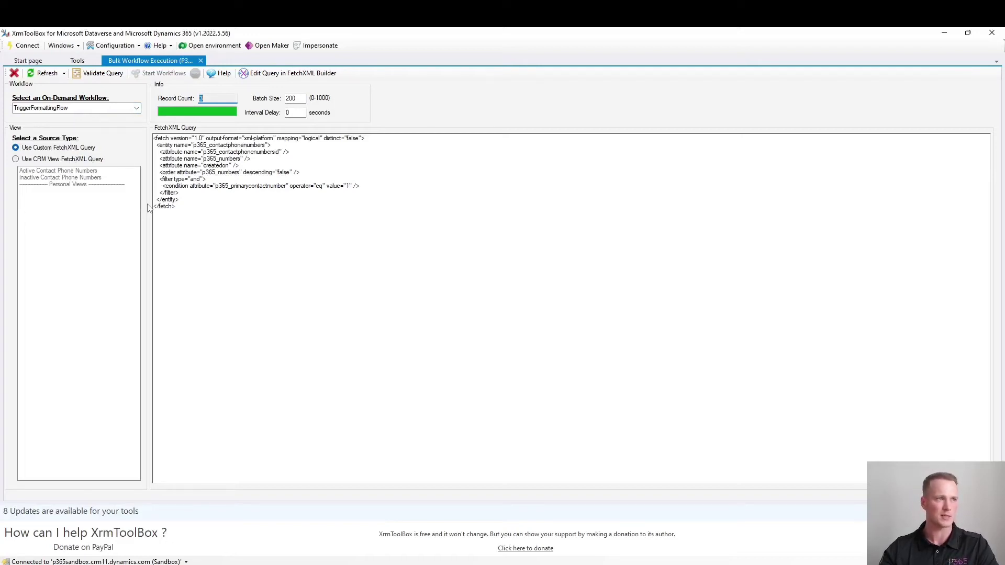
pyautogui.click(194, 209)
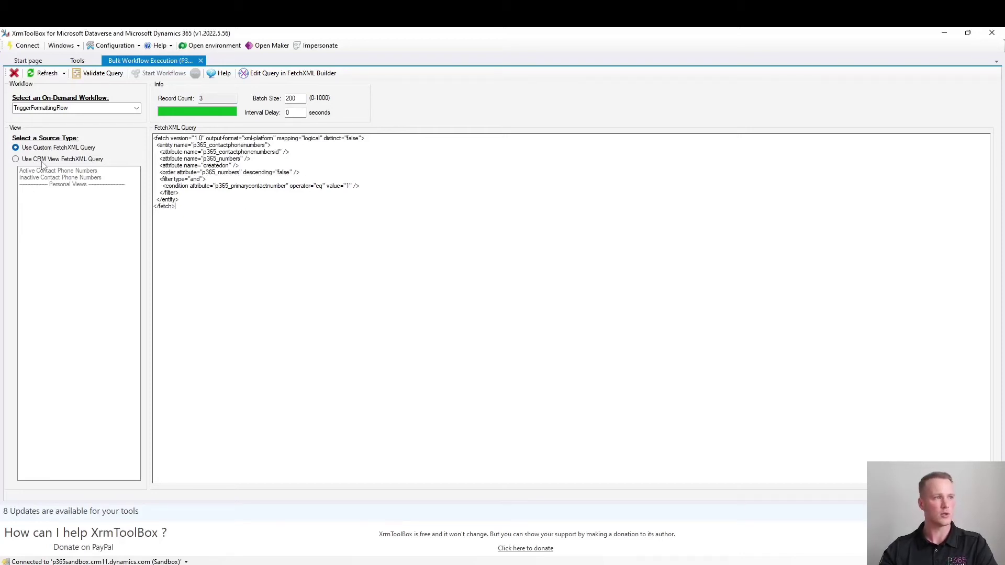
pyautogui.click(94, 74)
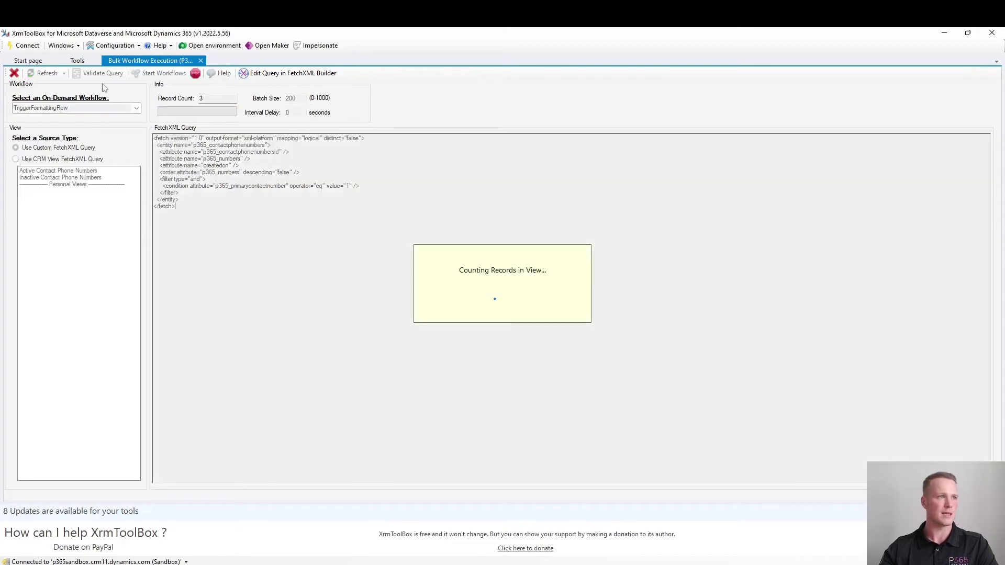
pyautogui.click(160, 73)
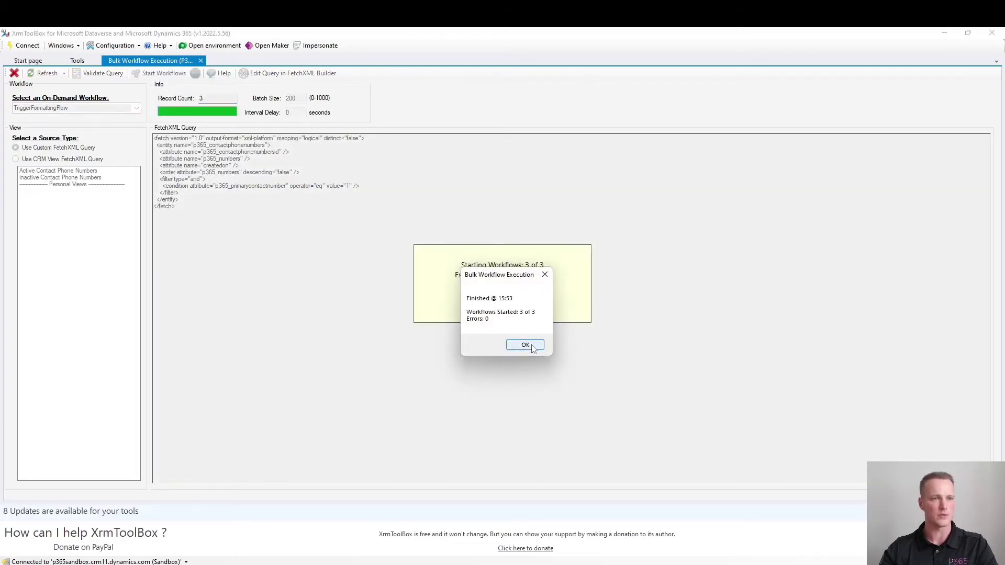
pyautogui.click(525, 345)
pyautogui.click(944, 33)
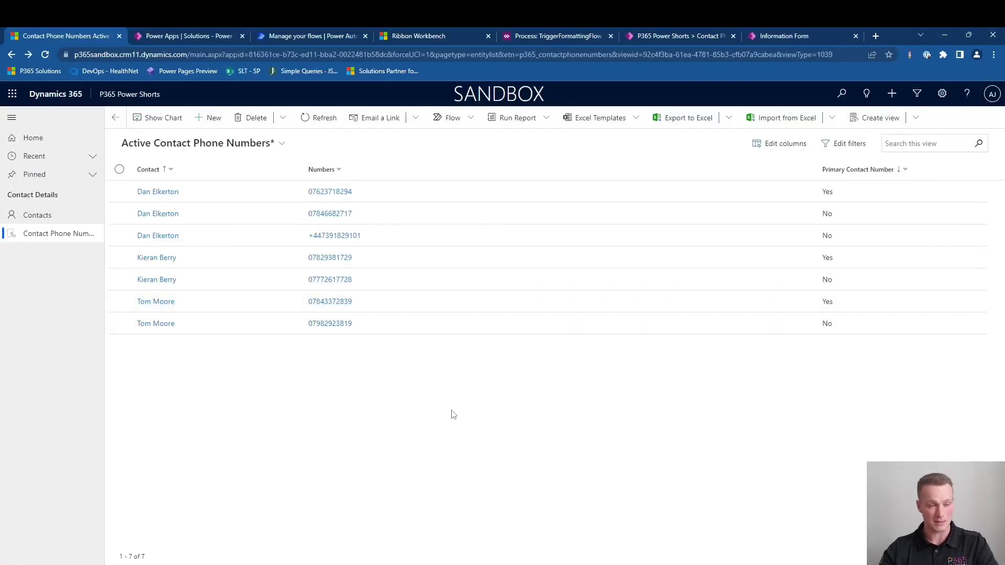
# Refresh the list to see +44 primary numbers, then open an unformatted non-primary record
pyautogui.click(328, 129)
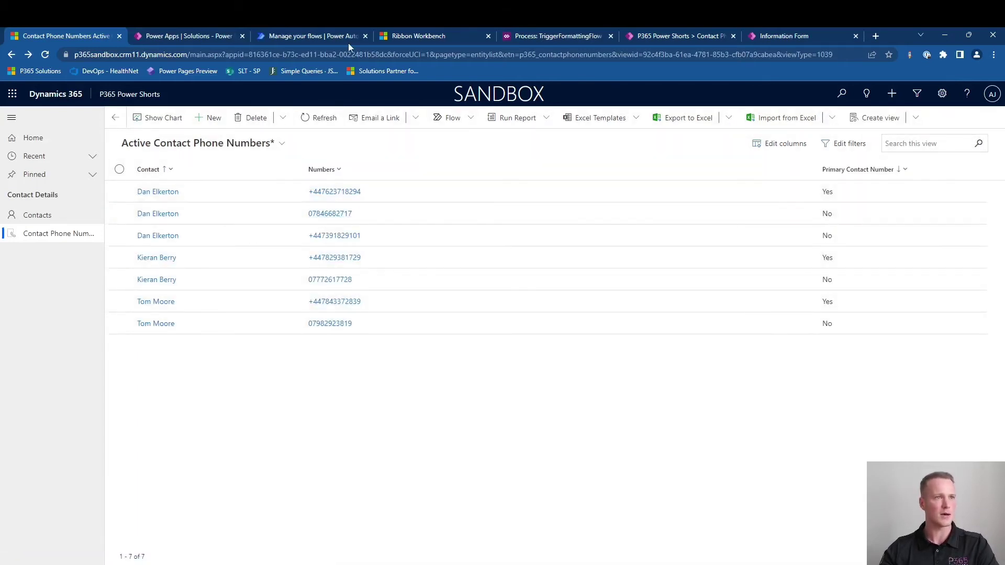
pyautogui.click(314, 36)
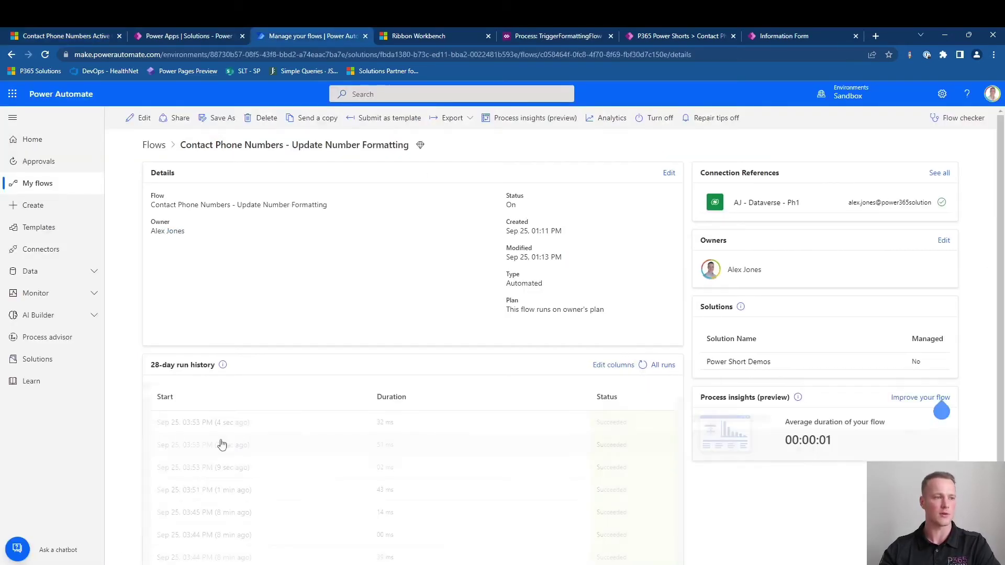
pyautogui.click(59, 35)
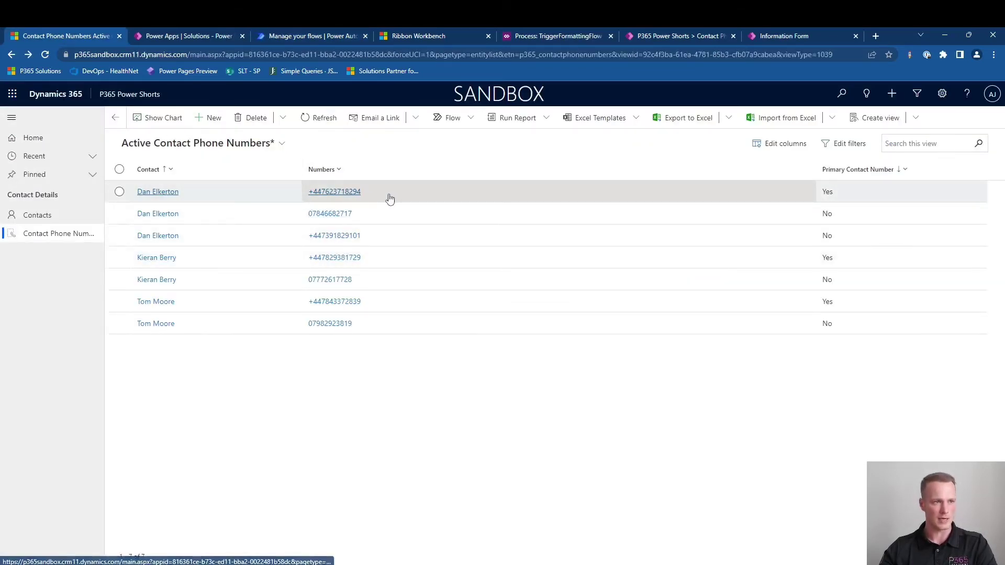
pyautogui.click(394, 220)
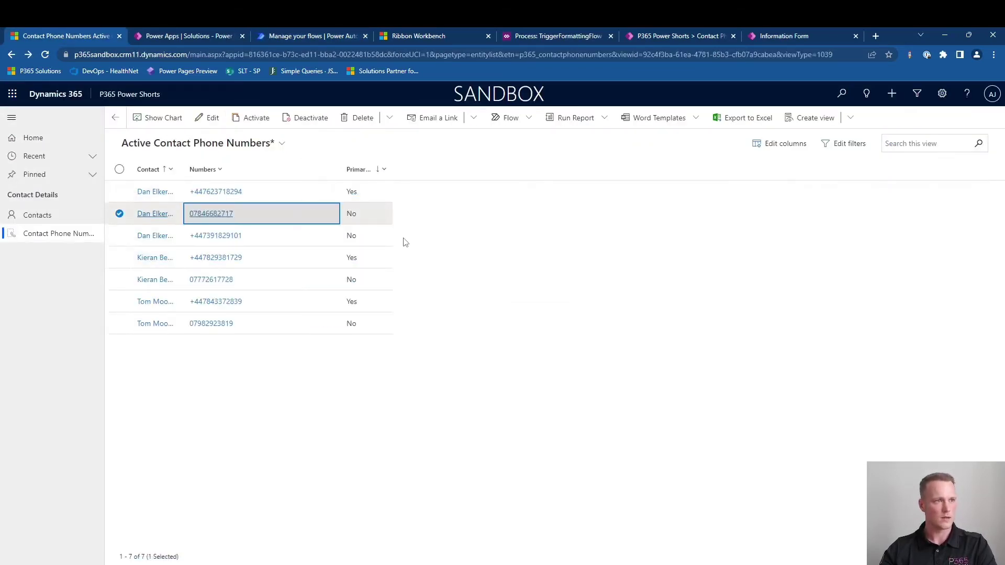
pyautogui.doubleClick(309, 222)
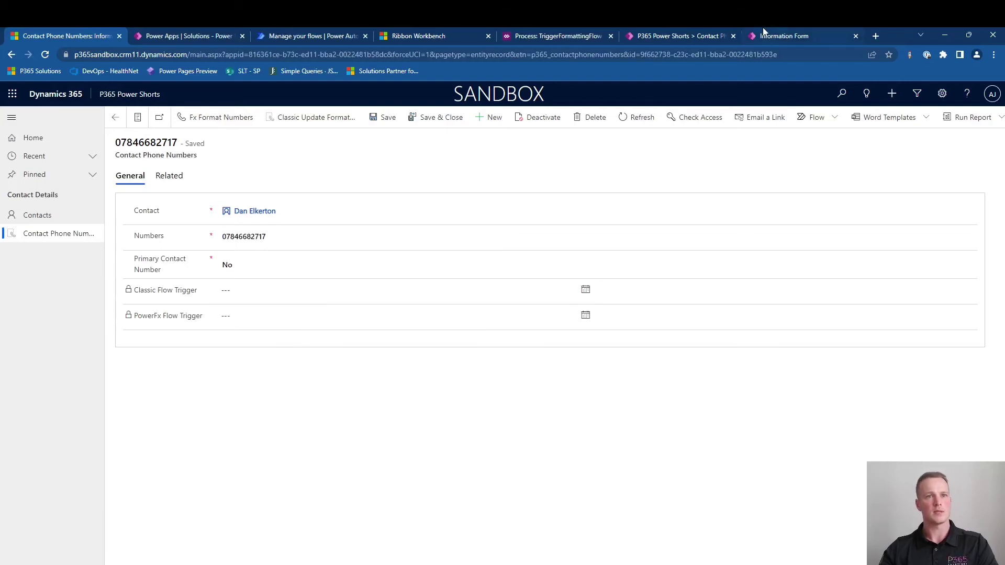
# Review the Fx Format Numbers OnSelect Patch formula, then return to the unformatted record
pyautogui.click(703, 37)
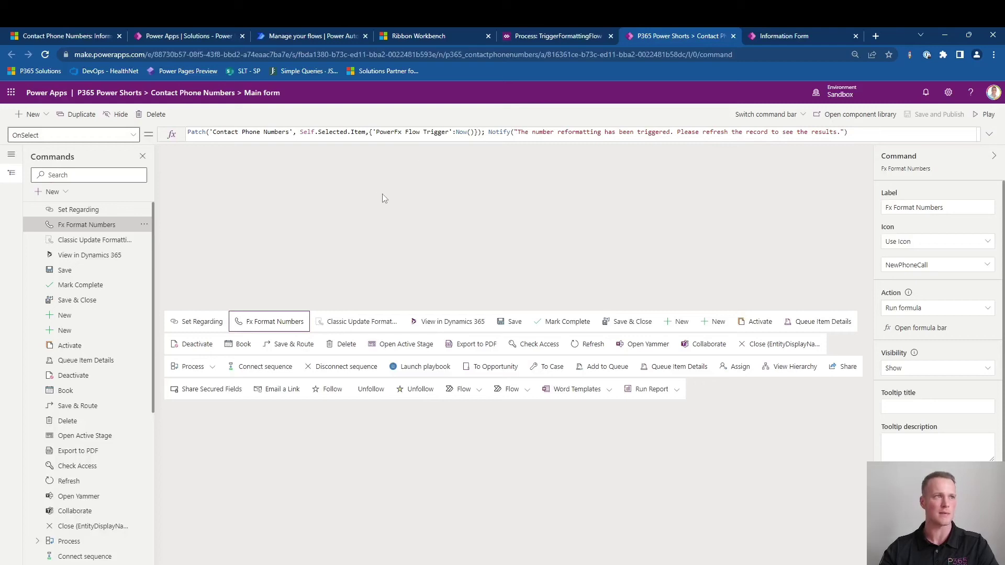
pyautogui.click(78, 36)
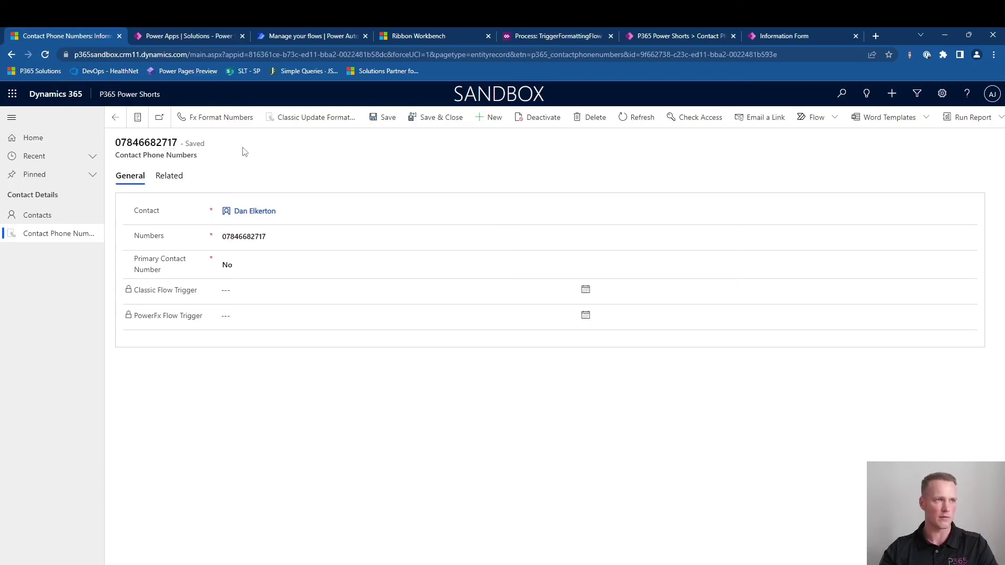
# Run Fx Format Numbers and refresh, giving a +44 number and a 9/25/2022 2:54 PM stamp
pyautogui.click(224, 119)
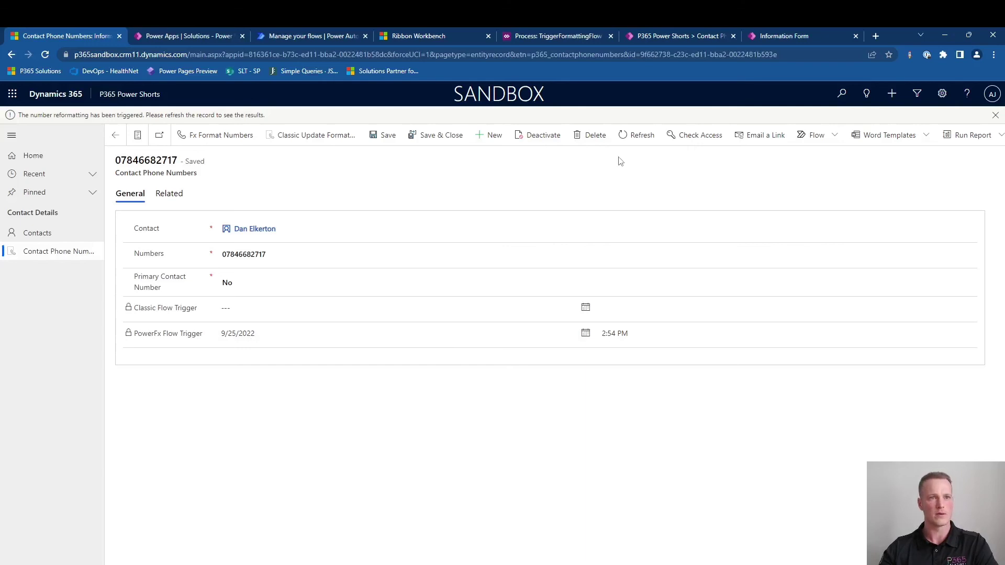
pyautogui.click(632, 136)
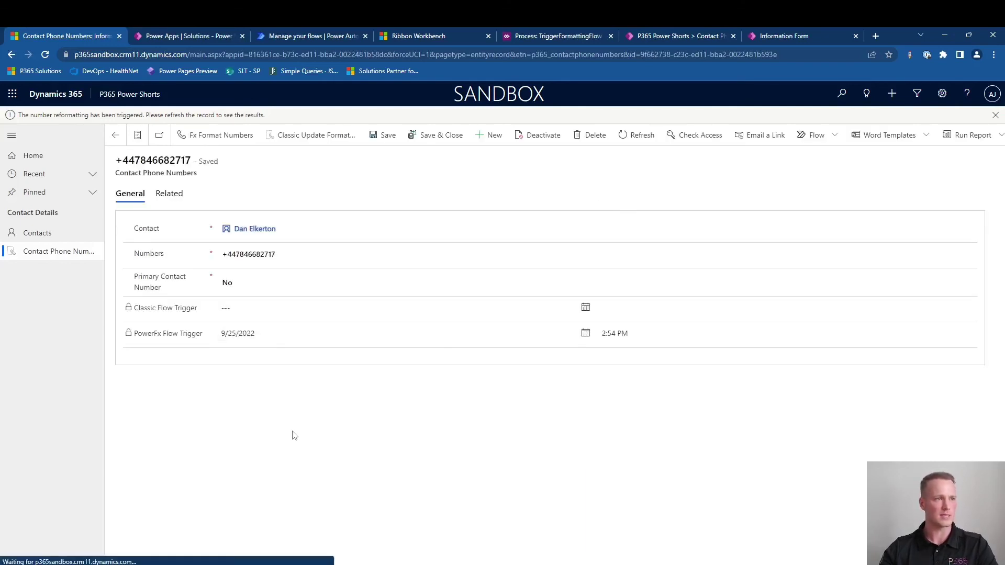
pyautogui.click(242, 263)
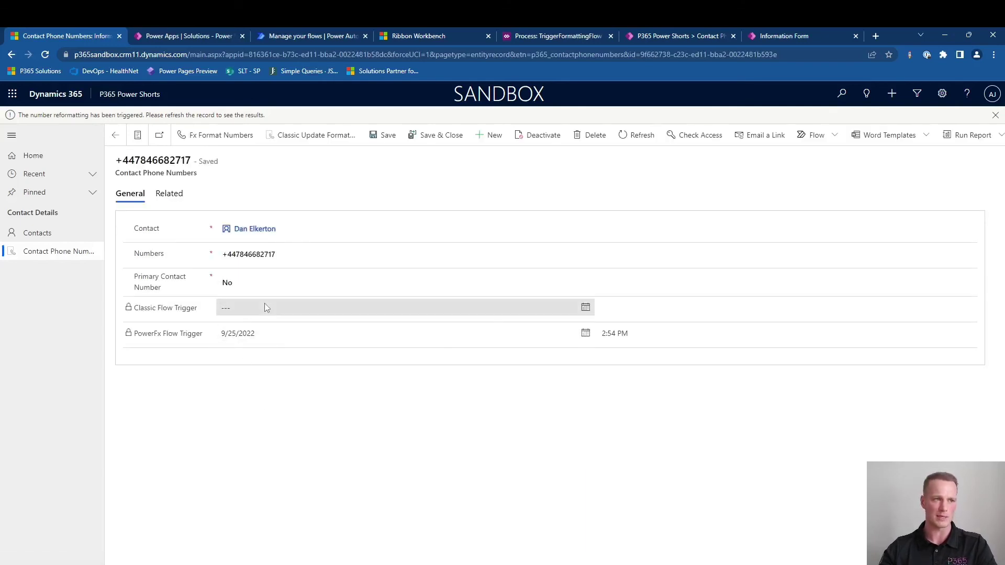